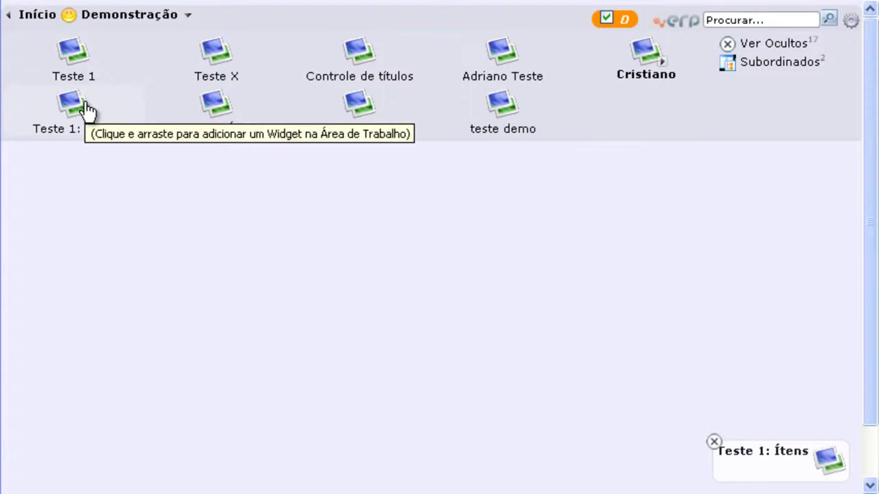
# Open the items of the "Teste teste" record in Teste 1 and save a new item with the description "Teste".
pyautogui.click(78, 79)
pyautogui.click(259, 215)
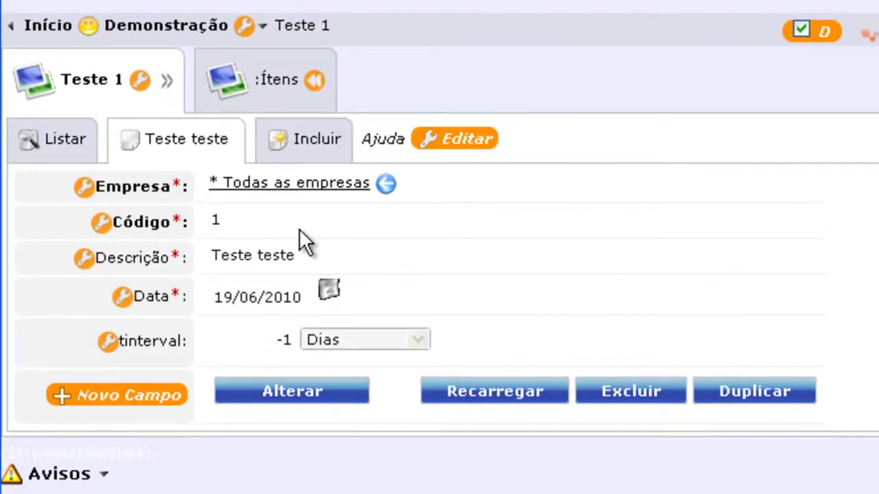
pyautogui.click(277, 97)
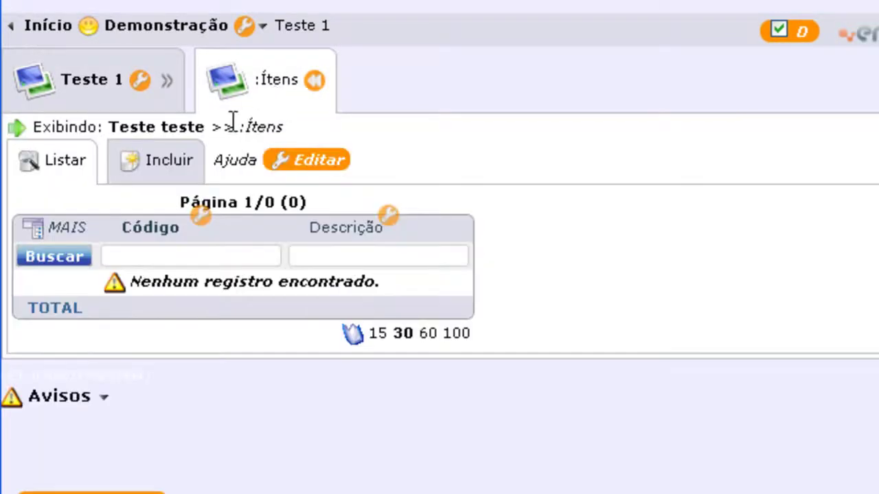
pyautogui.click(157, 168)
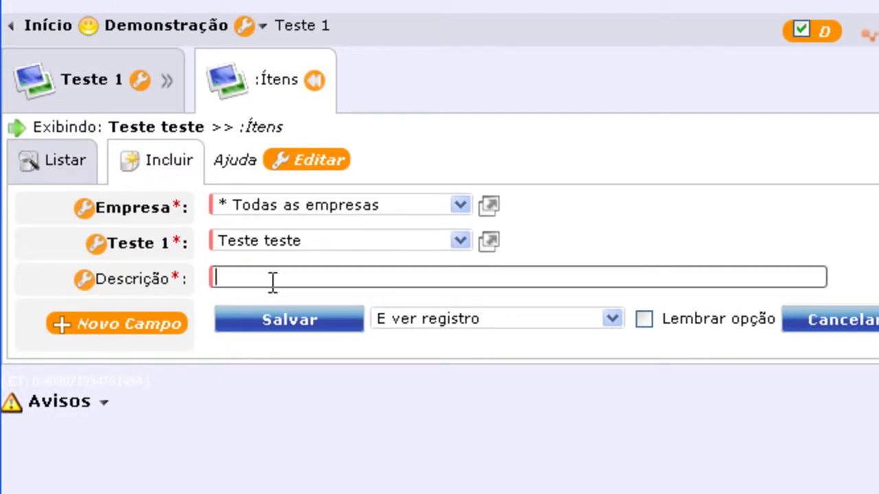
pyautogui.write('Teste')
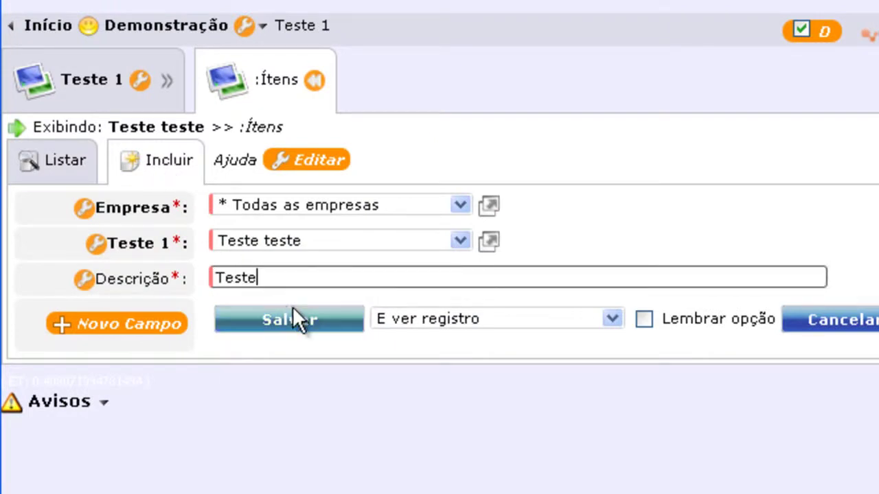
pyautogui.click(292, 314)
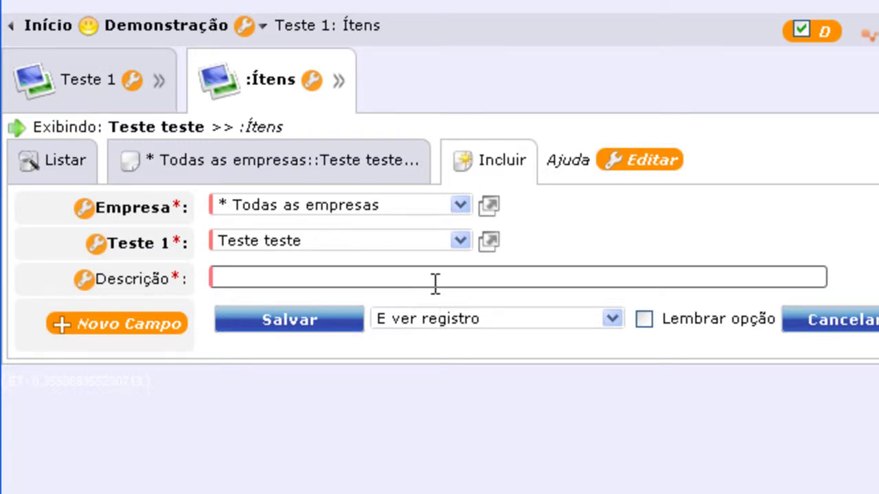
# Open the Ítens table definition for editing and set Permitir Inclusão Múltipla to "Sim (padrão)" in its form settings.
pyautogui.click(455, 302)
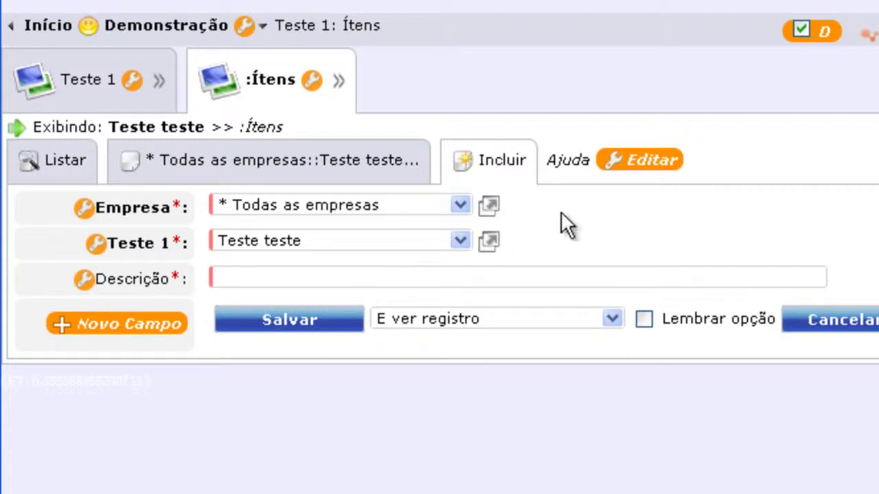
pyautogui.click(644, 163)
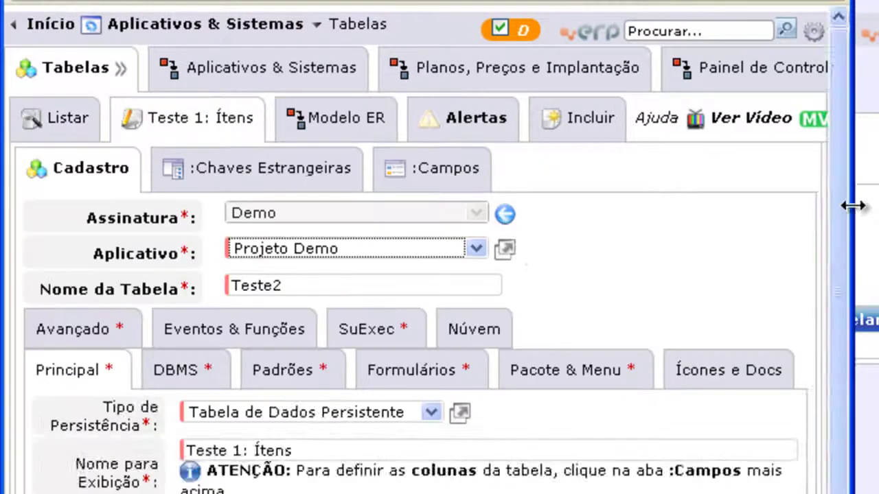
pyautogui.moveTo(854, 205); pyautogui.dragTo(878, 205)
pyautogui.click(220, 415)
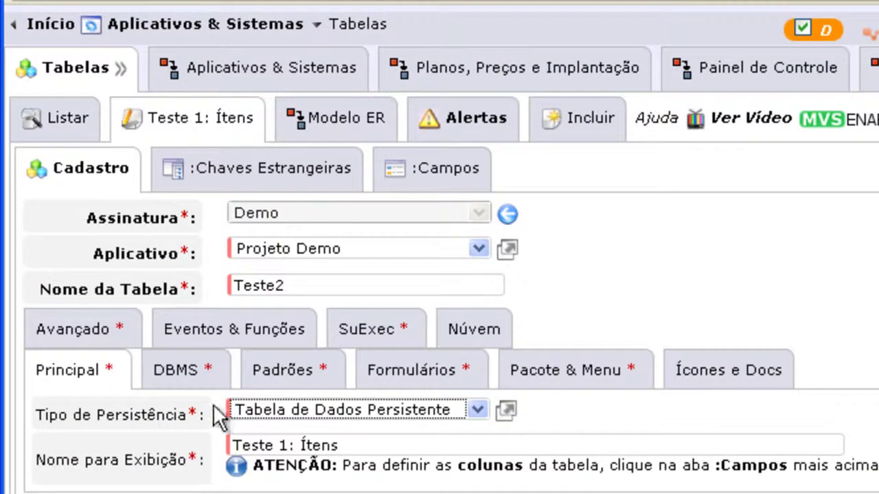
pyautogui.click(412, 378)
pyautogui.scroll(-10, 439, 275)
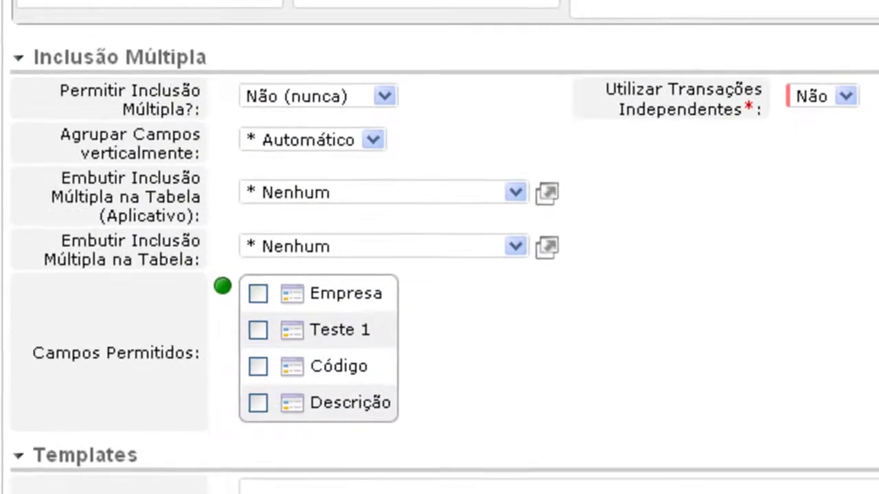
pyautogui.scroll(-1, 439, 247)
pyautogui.scroll(1, 440, 248)
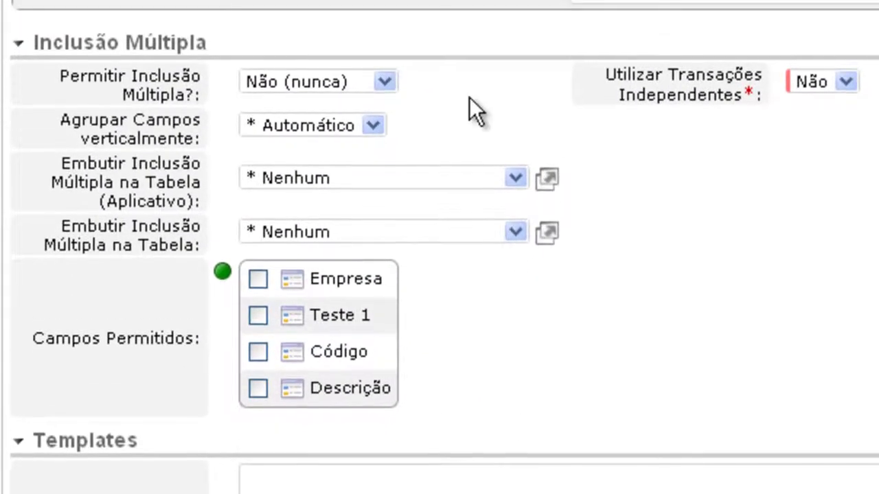
pyautogui.click(385, 83)
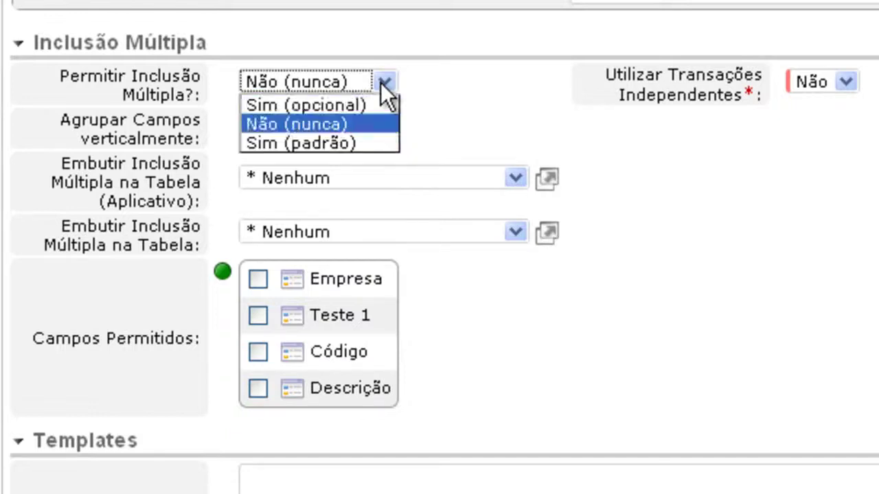
pyautogui.click(381, 139)
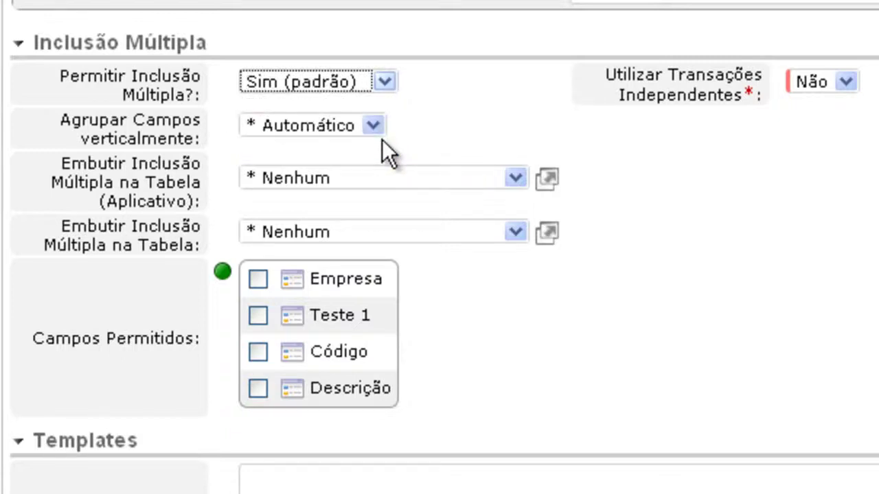
# Keep independent transactions at "Não" and vertical grouping at "Automático", allow the Descrição field for multiple inclusion, and save the table.
pyautogui.click(838, 83)
pyautogui.click(837, 82)
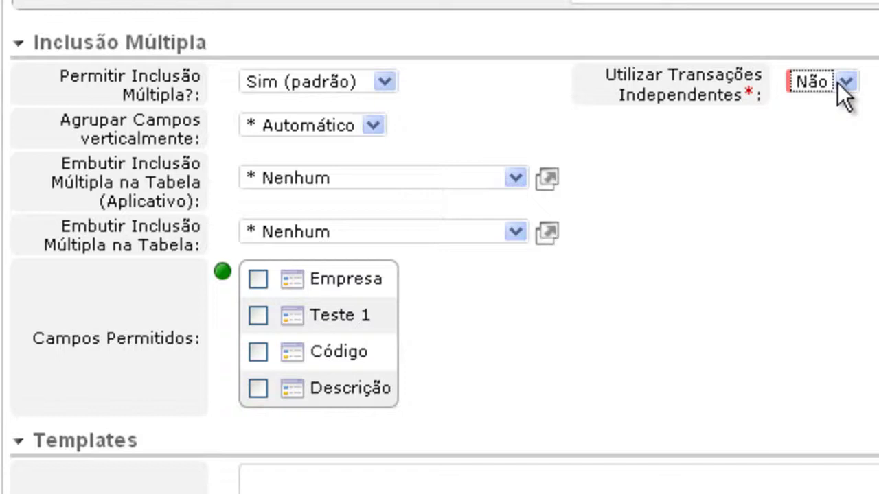
pyautogui.click(371, 125)
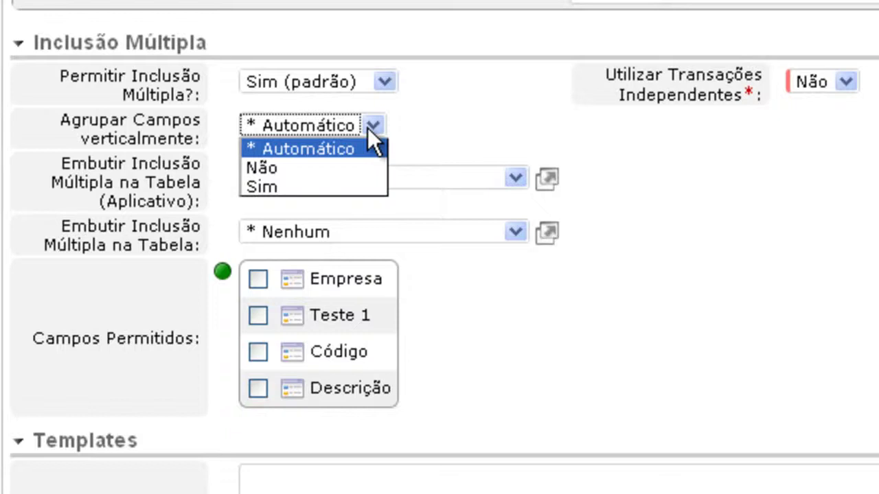
pyautogui.click(369, 130)
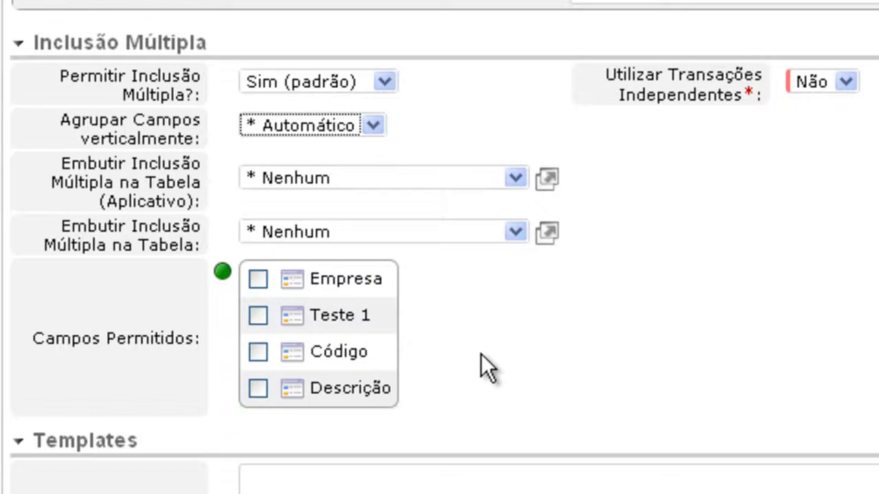
pyautogui.click(259, 386)
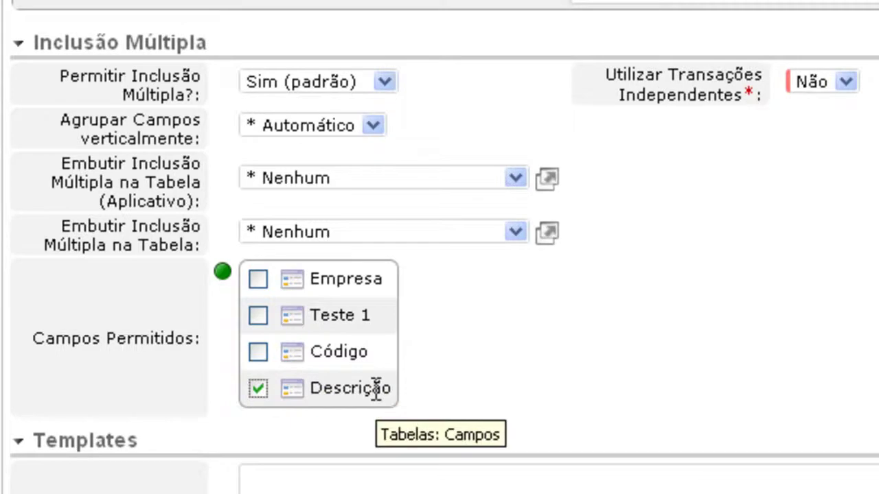
pyautogui.scroll(-5, 377, 390)
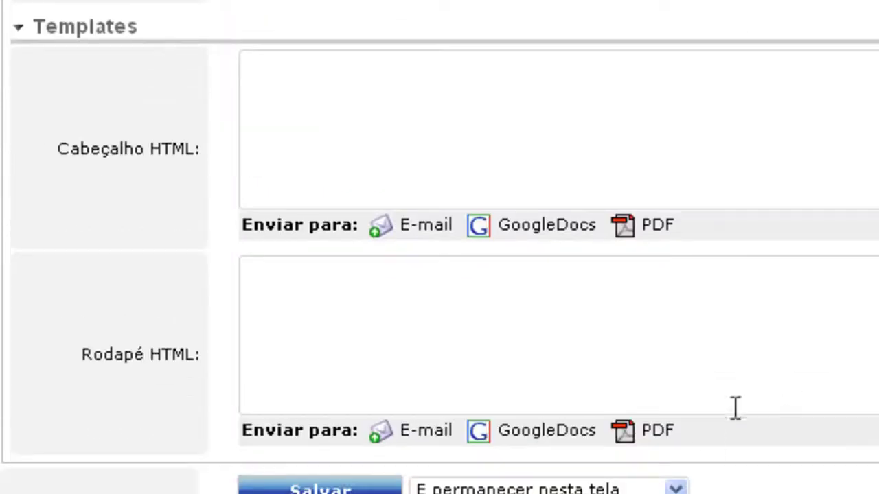
pyautogui.click(378, 484)
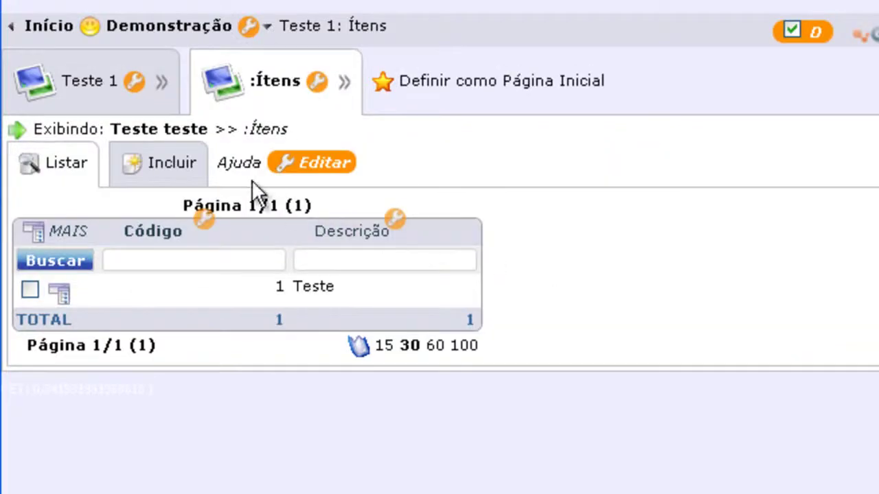
# Add three items at once with the descriptions "Teste 1", "Teste 2" and "Teste 3", and save them.
pyautogui.moveTo(209, 175)
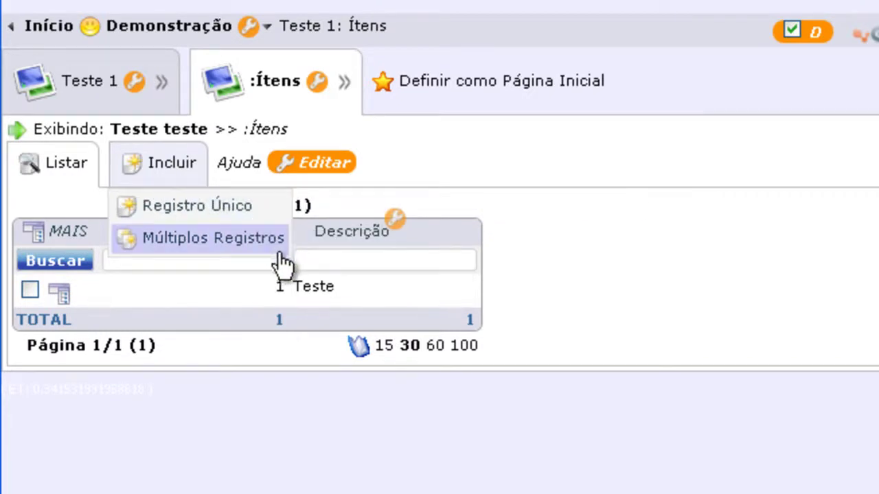
pyautogui.click(167, 173)
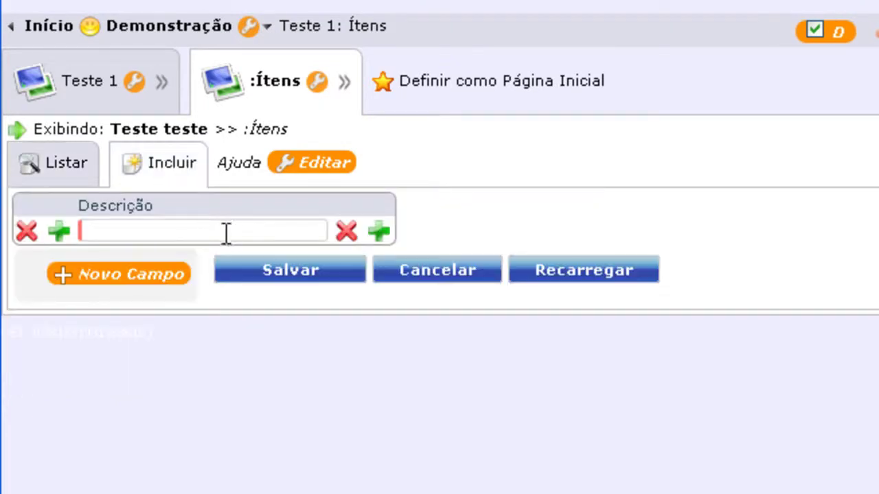
pyautogui.click(249, 230)
pyautogui.write('Teste 1')
pyautogui.press('Return')
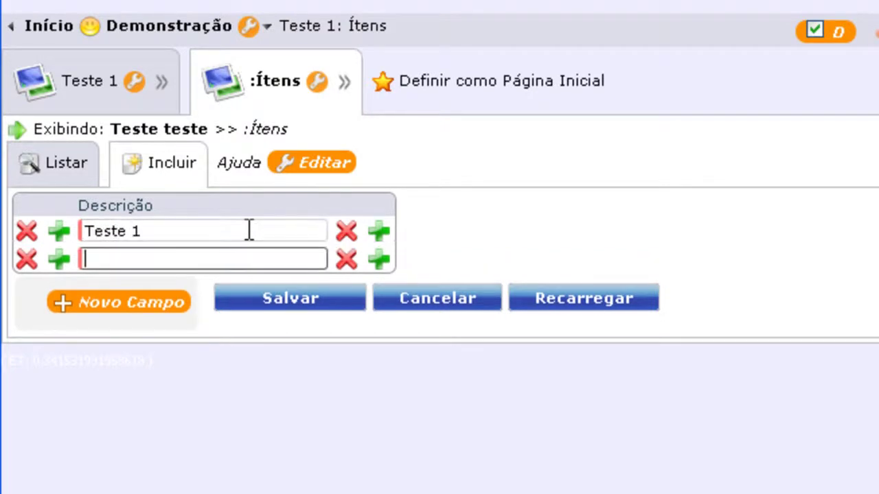
pyautogui.write('Teste 2')
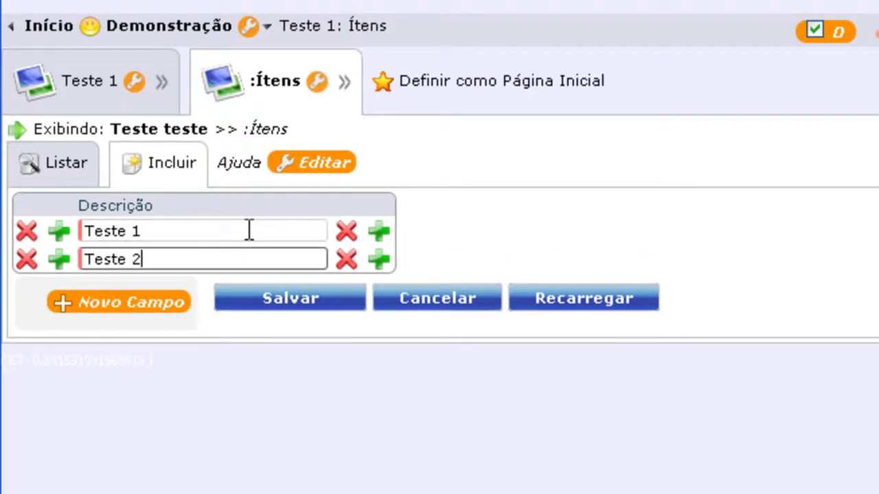
pyautogui.press('Return')
pyautogui.write('Teste 3')
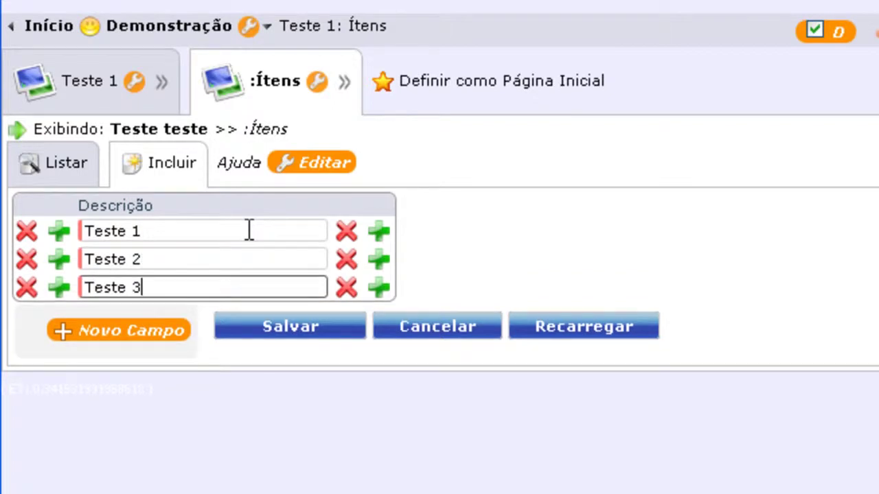
pyautogui.click(302, 329)
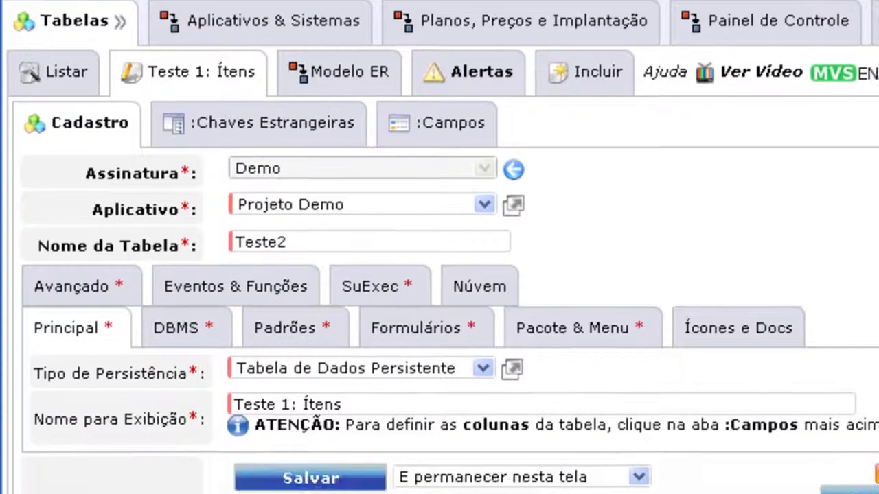
# Change the table's display name to "Teste 1: Executar" and its persistence type to "Tabela de Execução".
pyautogui.doubleClick(296, 400)
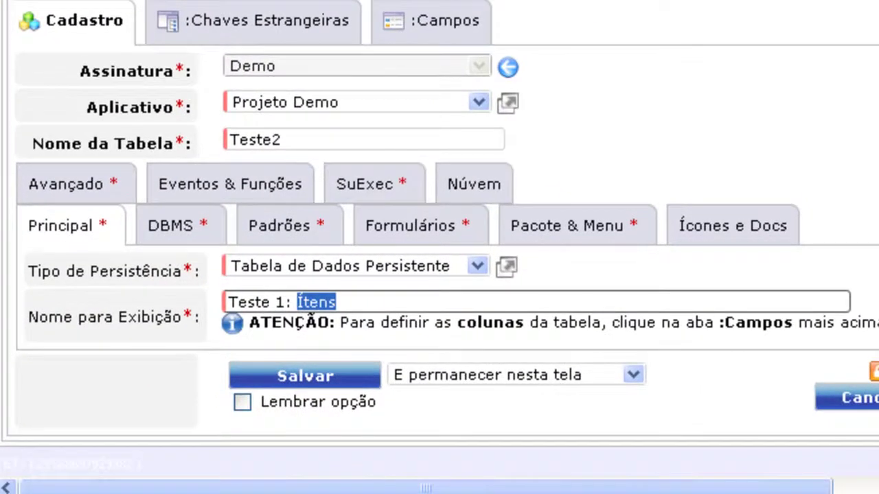
pyautogui.write('Executar')
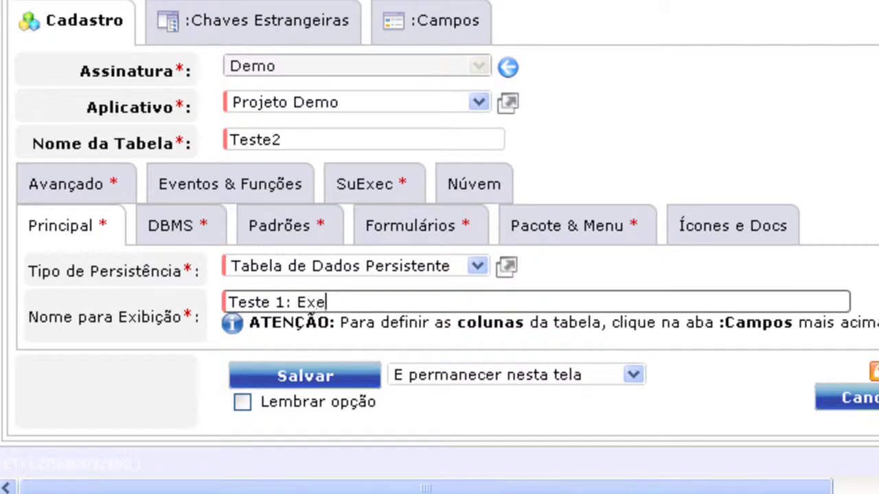
pyautogui.hotkey('shift', 'Tab')
pyautogui.hotkey('alt', 'Down')
pyautogui.press('Down')
pyautogui.press('Down')
pyautogui.press('Return')
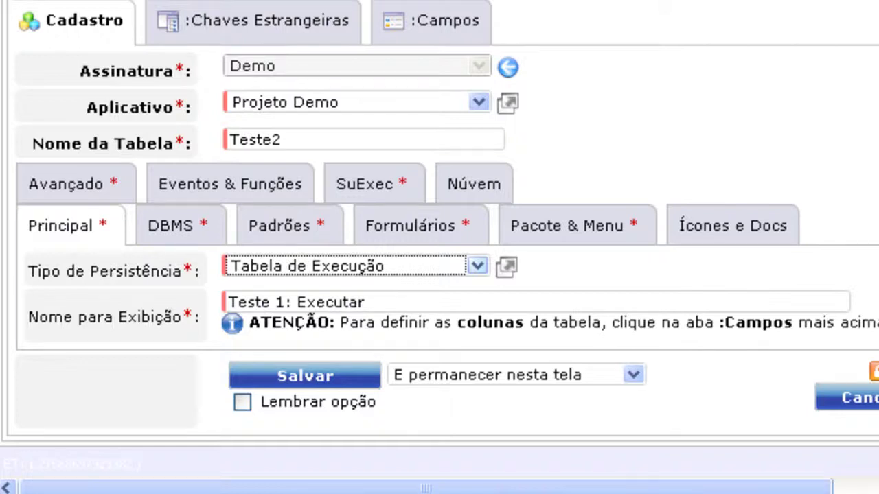
# Also allow the Empresa, Teste 1 and Código fields for multiple inclusion, save the table, and accept the cache recompilation.
pyautogui.click(410, 226)
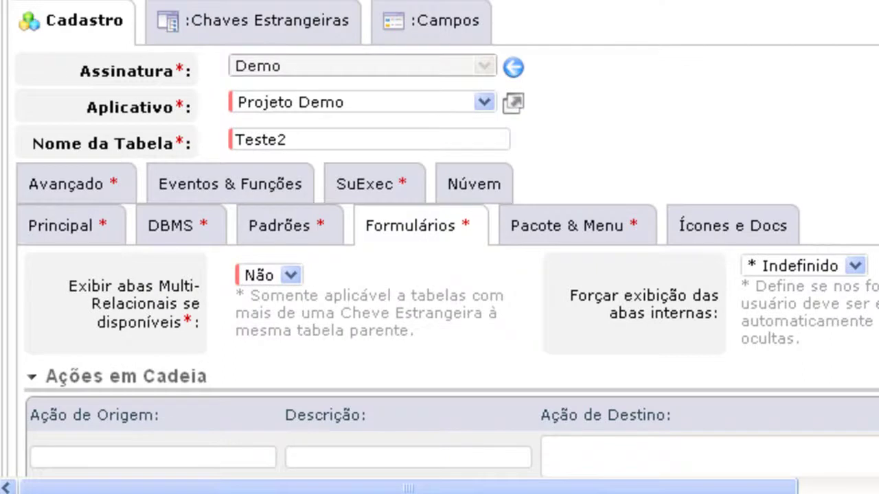
pyautogui.scroll(-7, 439, 247)
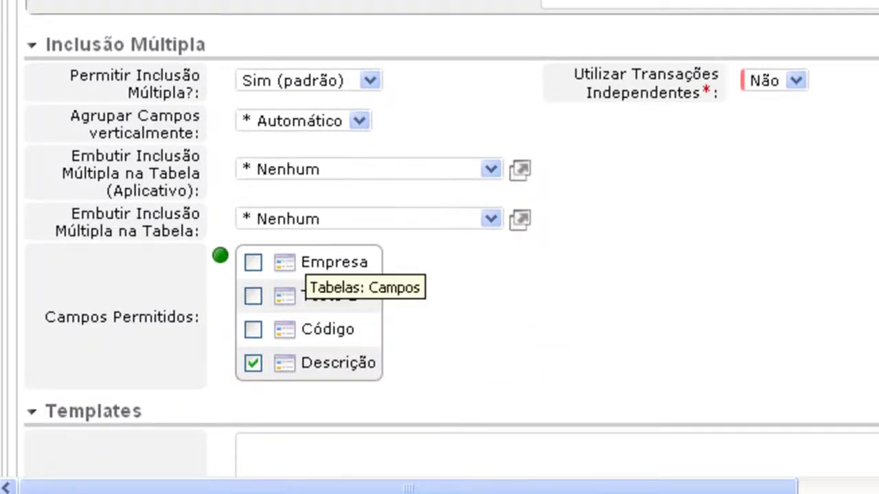
pyautogui.press('space')
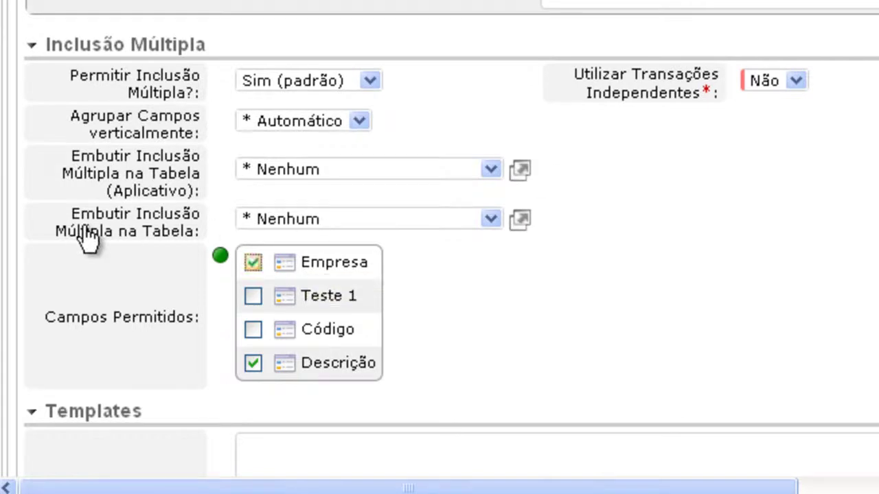
pyautogui.press('space')
pyautogui.press('space')
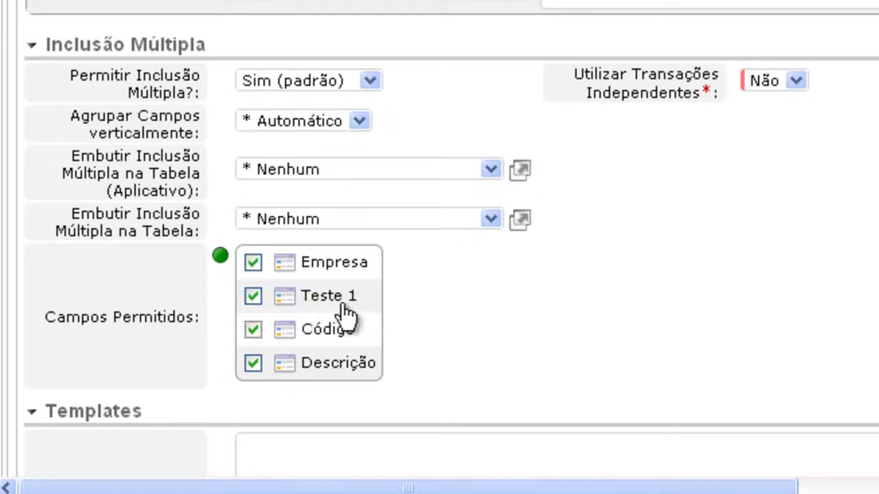
pyautogui.scroll(-10, 346, 313)
pyautogui.press('Return')
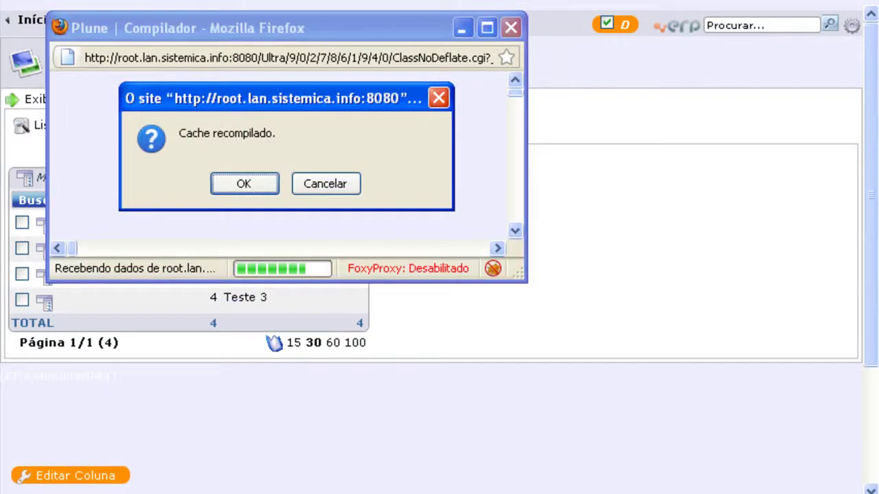
pyautogui.press('Return')
# List the Teste 1 records with the default search restored.
pyautogui.click(62, 62)
pyautogui.click(43, 102)
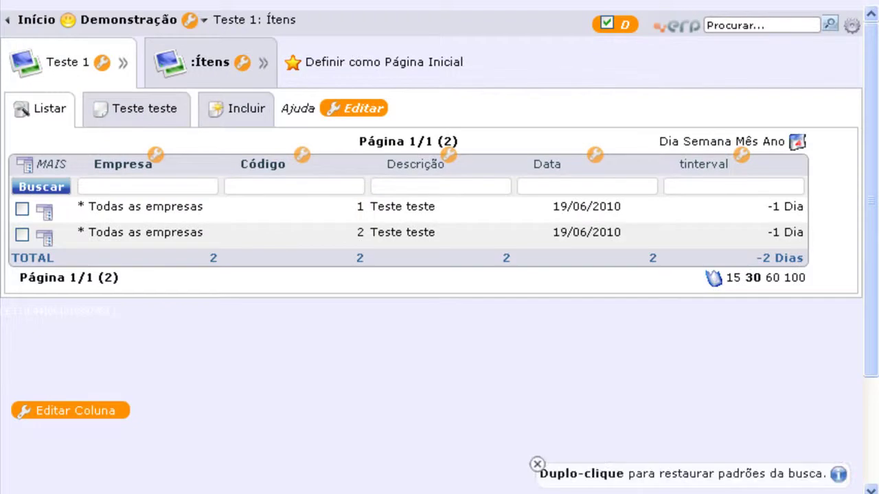
pyautogui.doubleClick(49, 108)
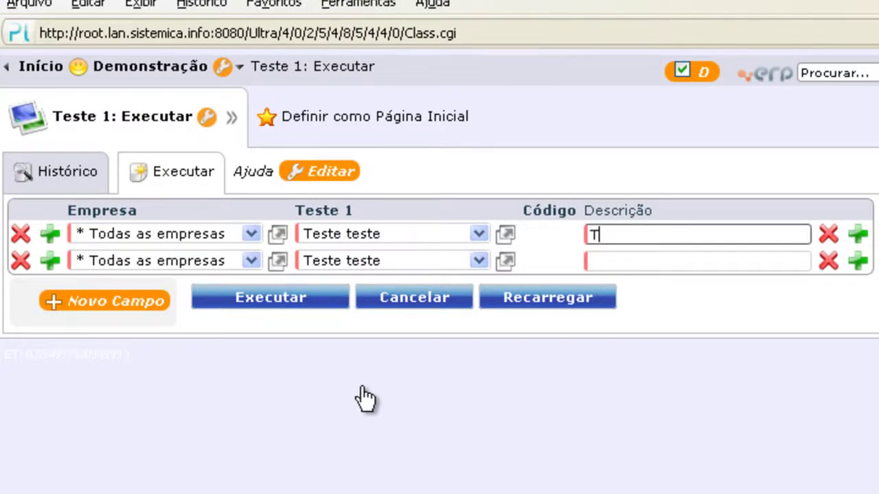
# Fill the two rows of Teste 1: Executar with the descriptions "Teste X" and "Teste Y" and execute them.
pyautogui.write('X')
pyautogui.click(697, 261)
pyautogui.write('Teste Y')
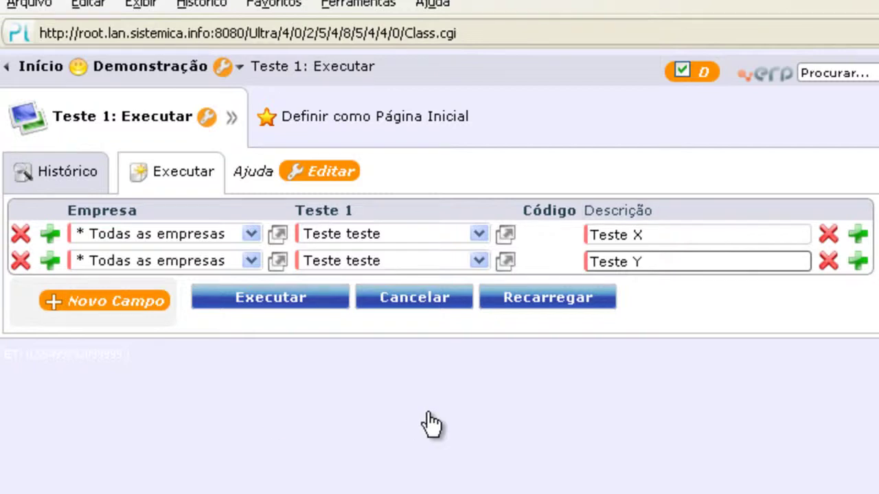
pyautogui.click(270, 297)
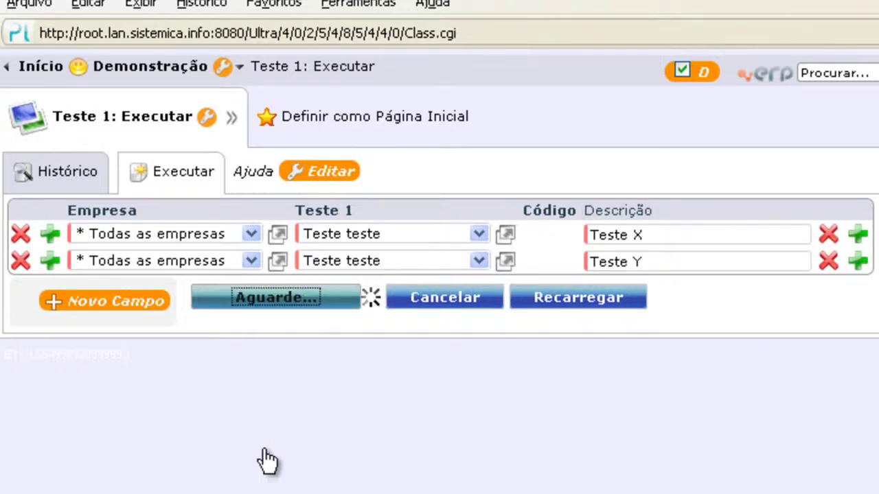